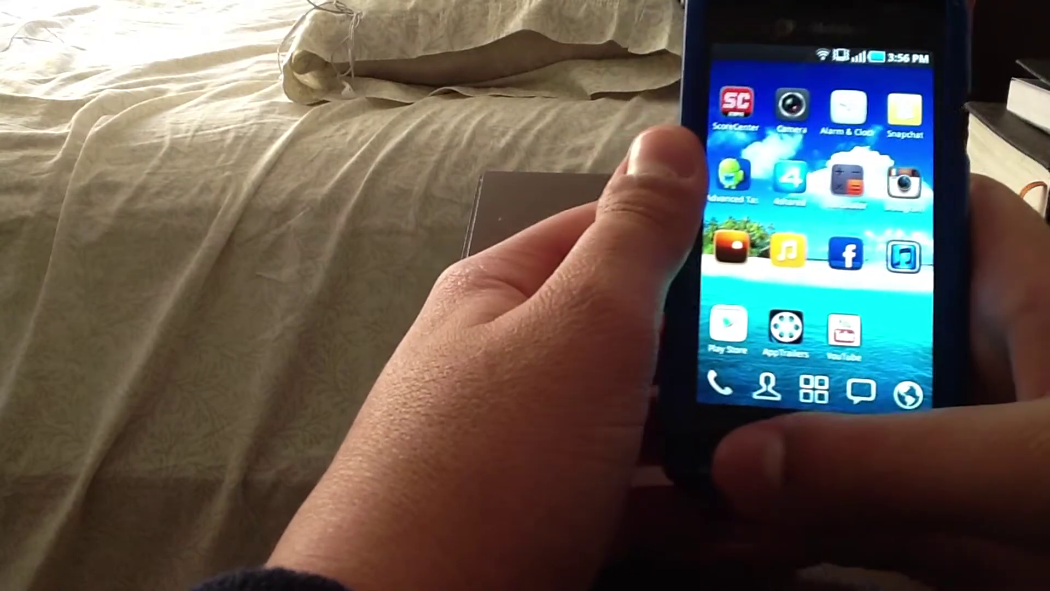
Browse the window animation choices in Settings, then go back to the home screen.
{"action": "key", "text": "Menu"}
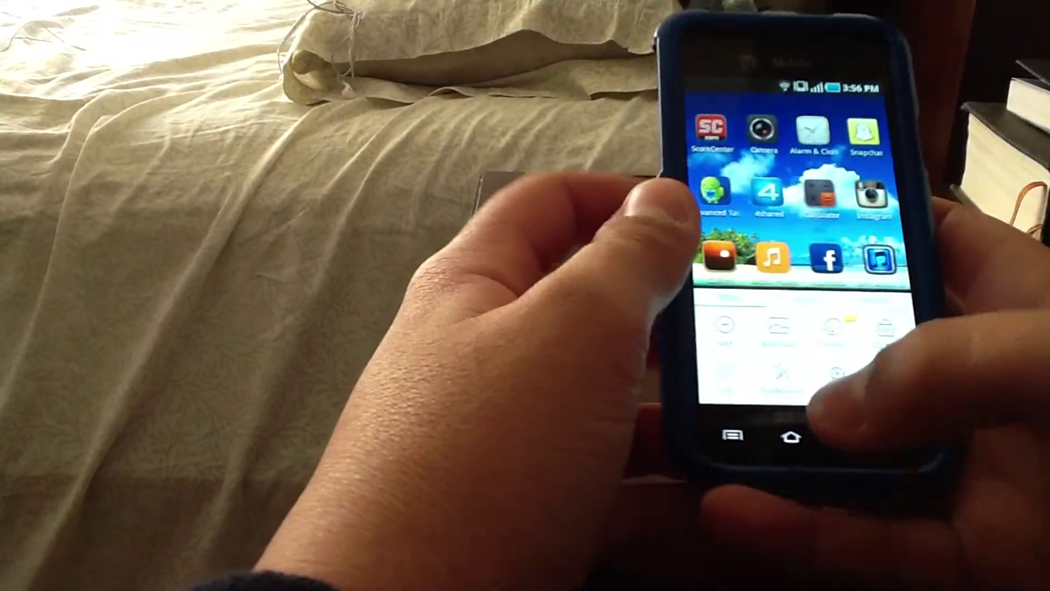
{"action": "left_click", "coordinate": [845, 406]}
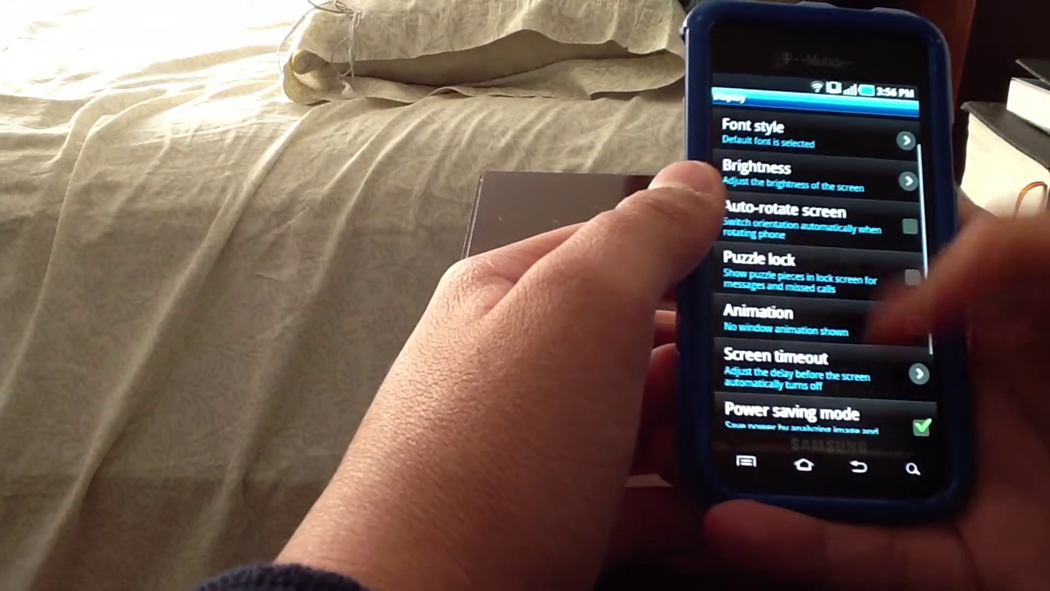
{"action": "left_click", "coordinate": [820, 316]}
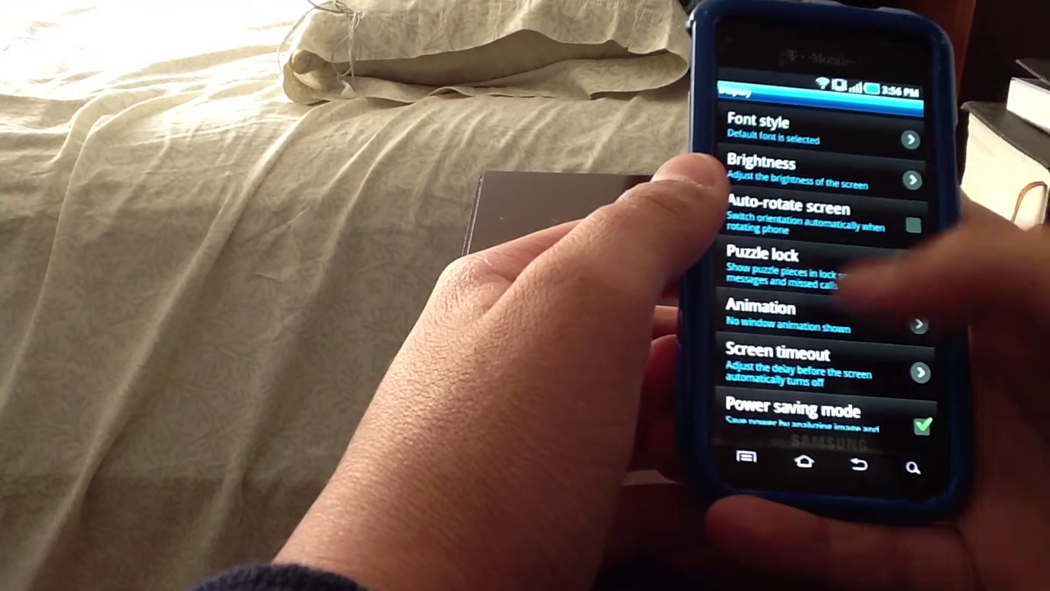
{"action": "left_click", "coordinate": [911, 320]}
{"action": "left_click", "coordinate": [821, 304]}
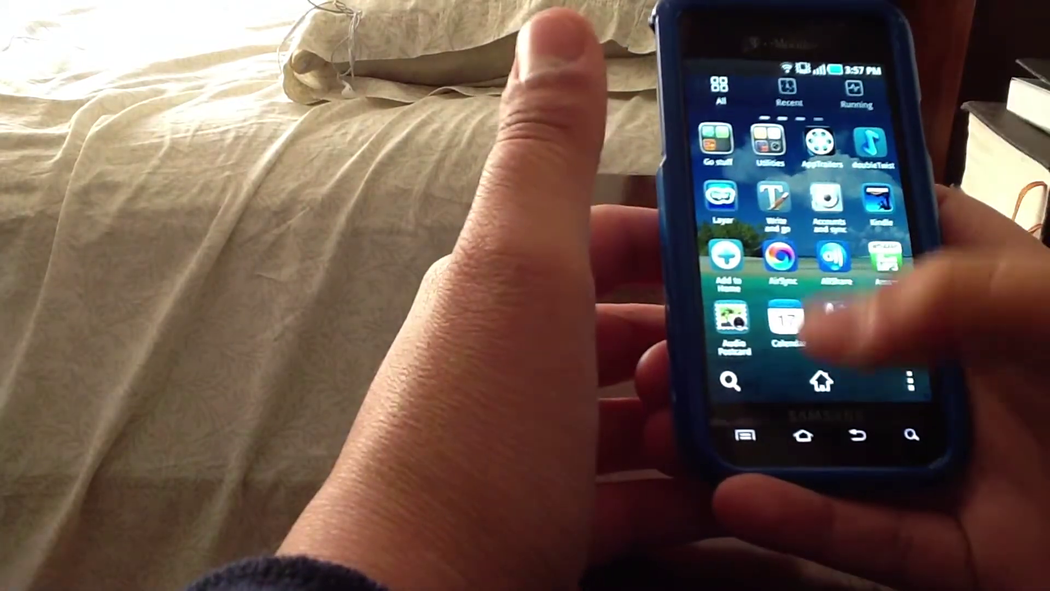
{"action": "left_click", "coordinate": [771, 156]}
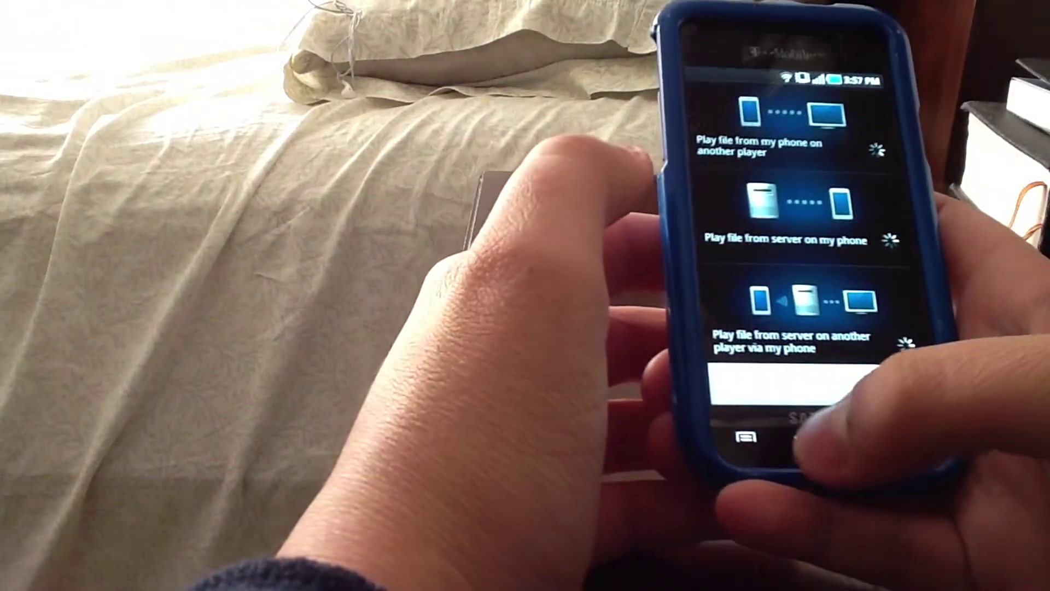
{"action": "left_click", "coordinate": [804, 442]}
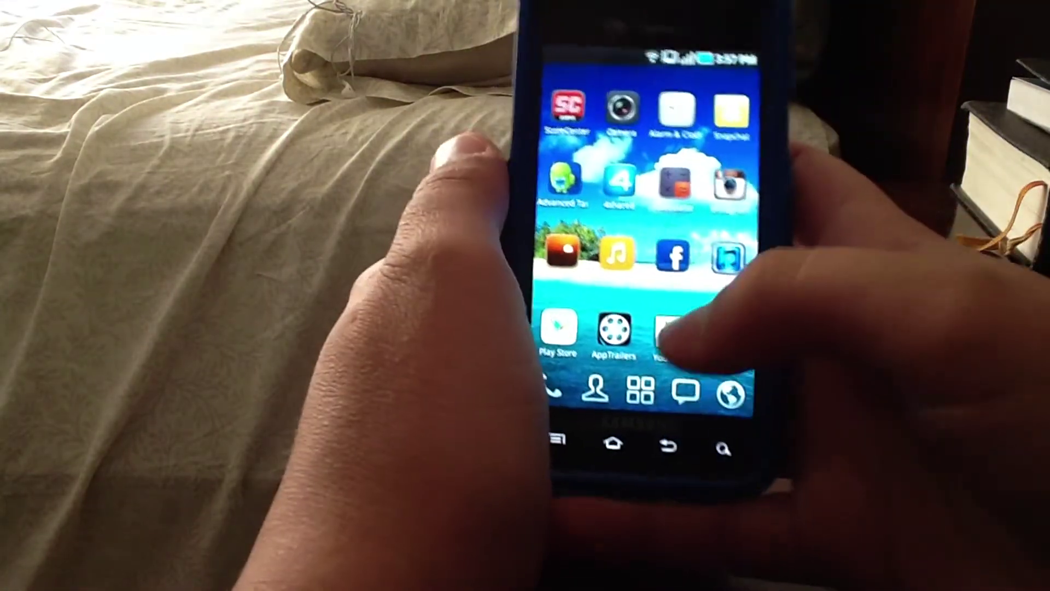
Set window animations to No animation in Settings.
{"action": "key", "text": "Menu"}
{"action": "left_click", "coordinate": [680, 363]}
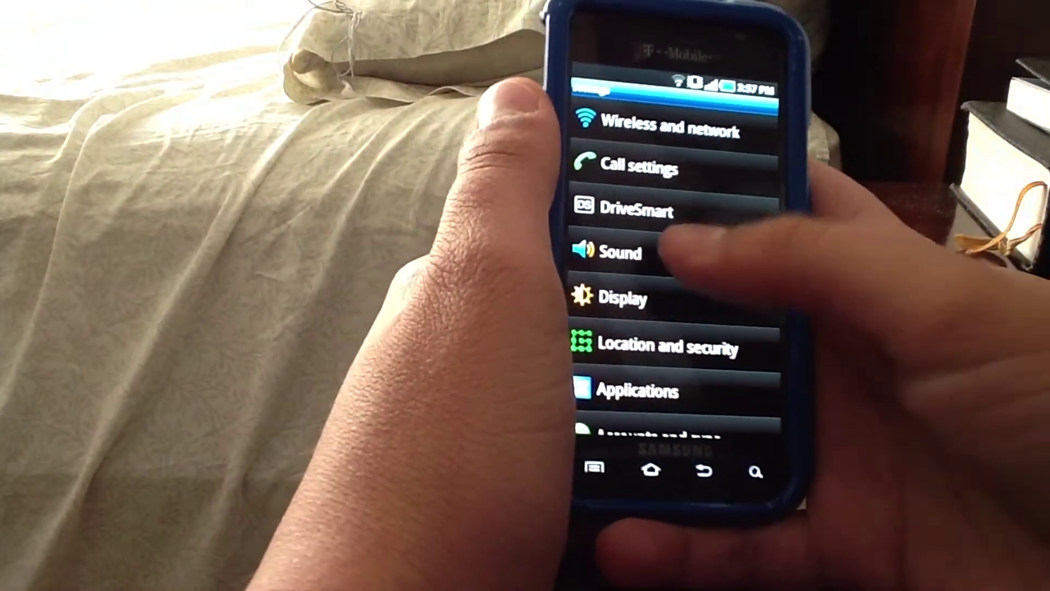
{"action": "scroll", "coordinate": [673, 284], "scroll_direction": "down", "scroll_amount": 1}
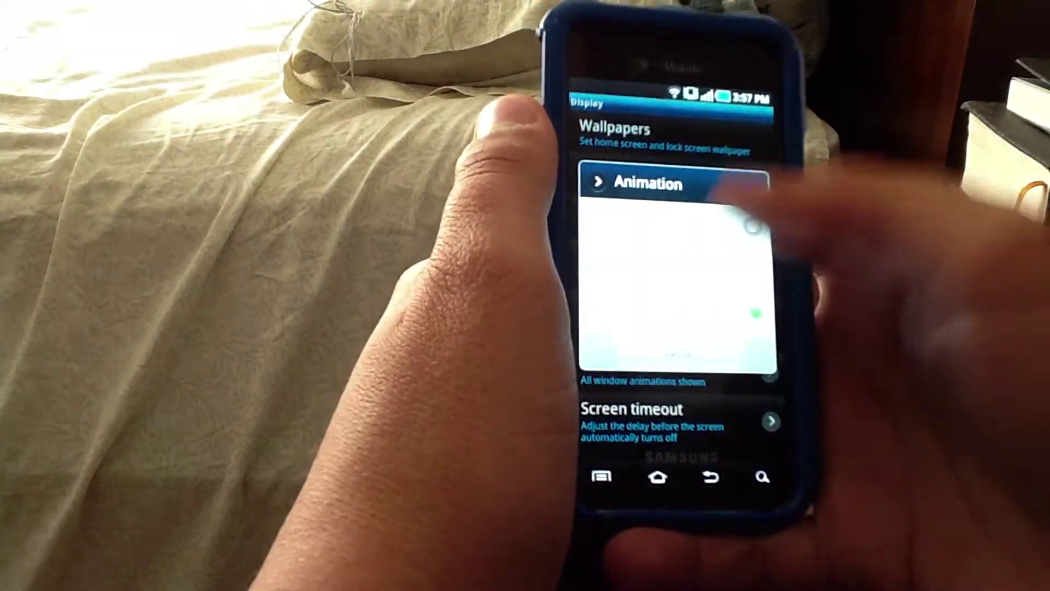
{"action": "left_click", "coordinate": [742, 222]}
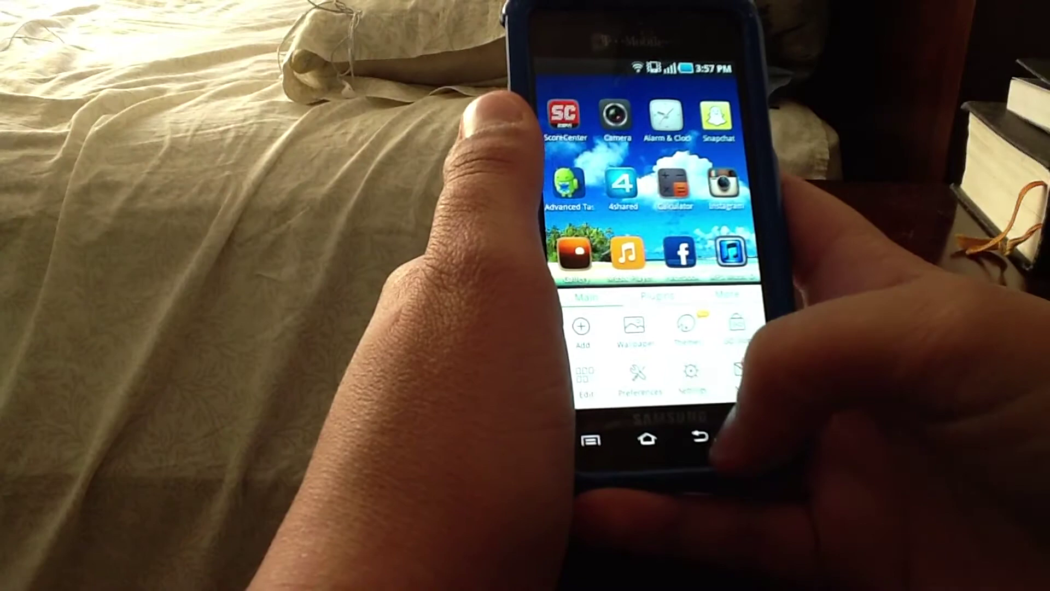
Lower the screen brightness with the Display slider, confirm, and return home.
{"action": "left_click", "coordinate": [692, 375]}
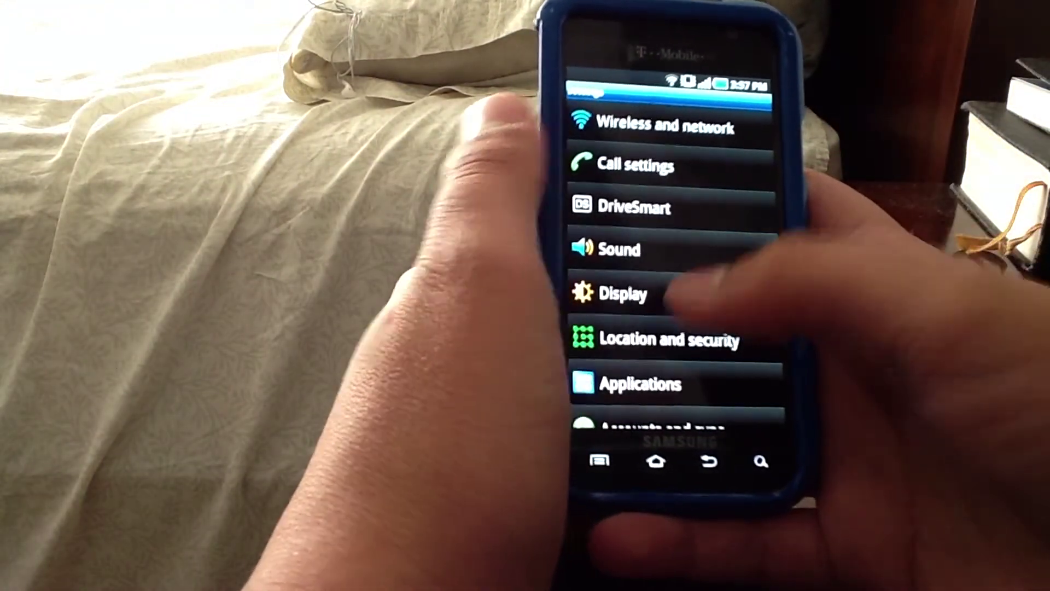
{"action": "left_click", "coordinate": [641, 293]}
{"action": "left_click", "coordinate": [690, 217]}
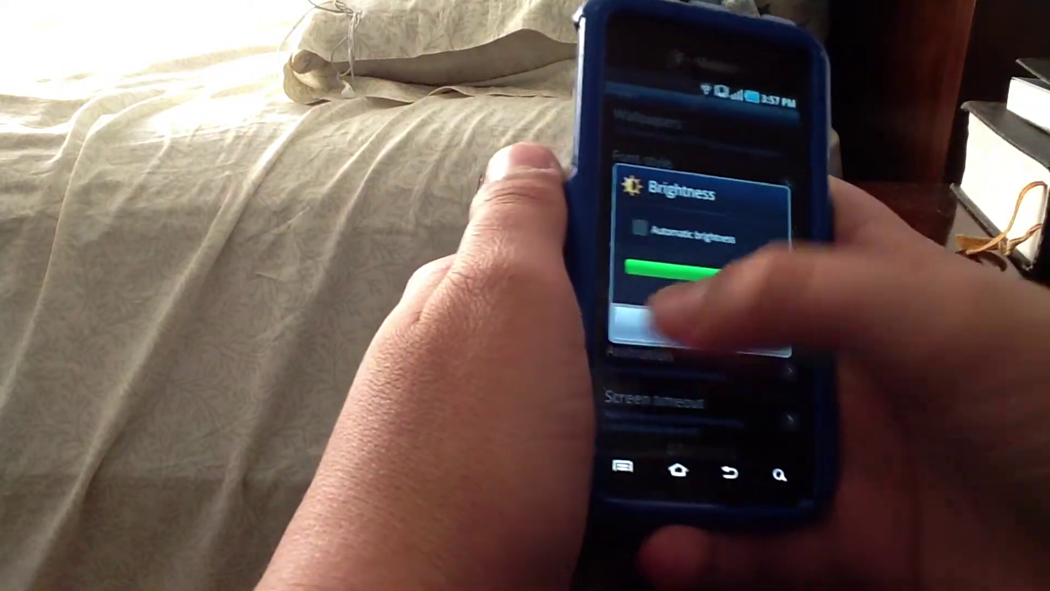
{"action": "left_click_drag", "start_coordinate": [751, 262], "coordinate": [628, 262]}
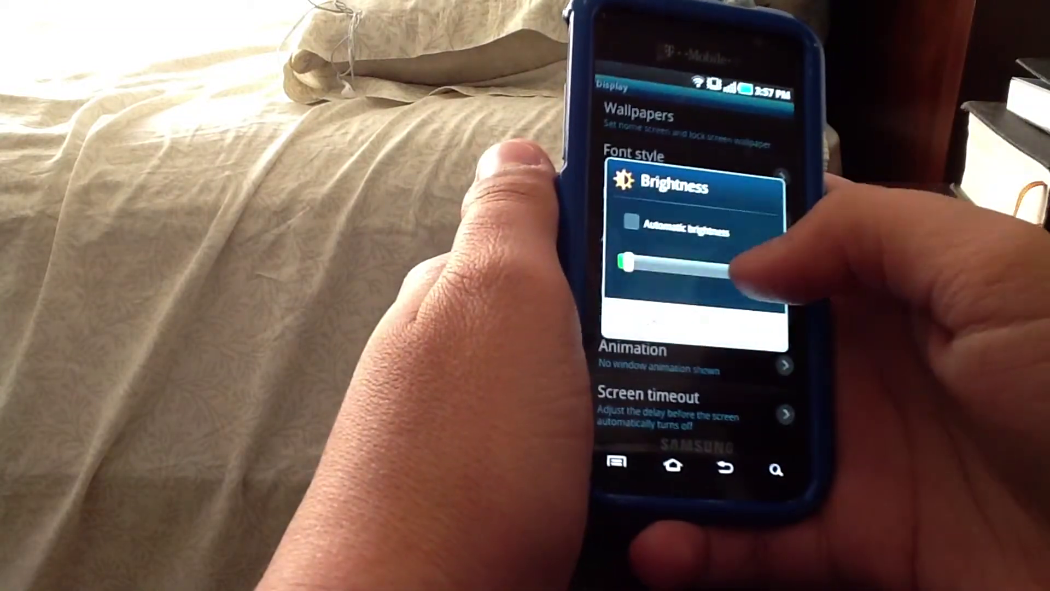
{"action": "mouse_move", "coordinate": [706, 267]}
{"action": "left_mouse_down"}
{"action": "mouse_move", "coordinate": [657, 271]}
{"action": "mouse_move", "coordinate": [768, 277]}
{"action": "mouse_move", "coordinate": [703, 279]}
{"action": "left_mouse_up"}
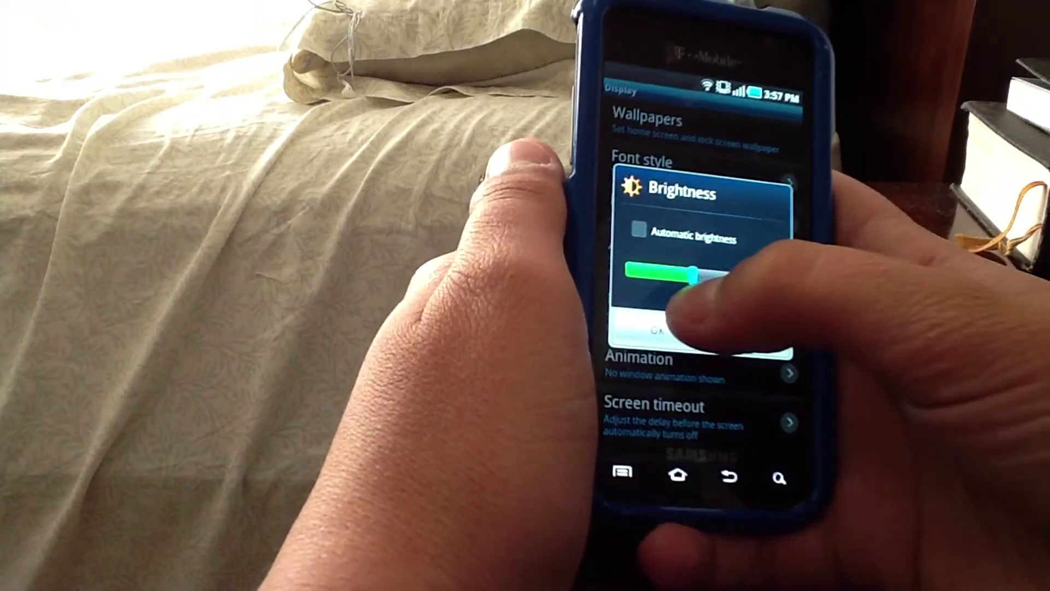
{"action": "left_click", "coordinate": [656, 333]}
{"action": "left_click", "coordinate": [682, 399]}
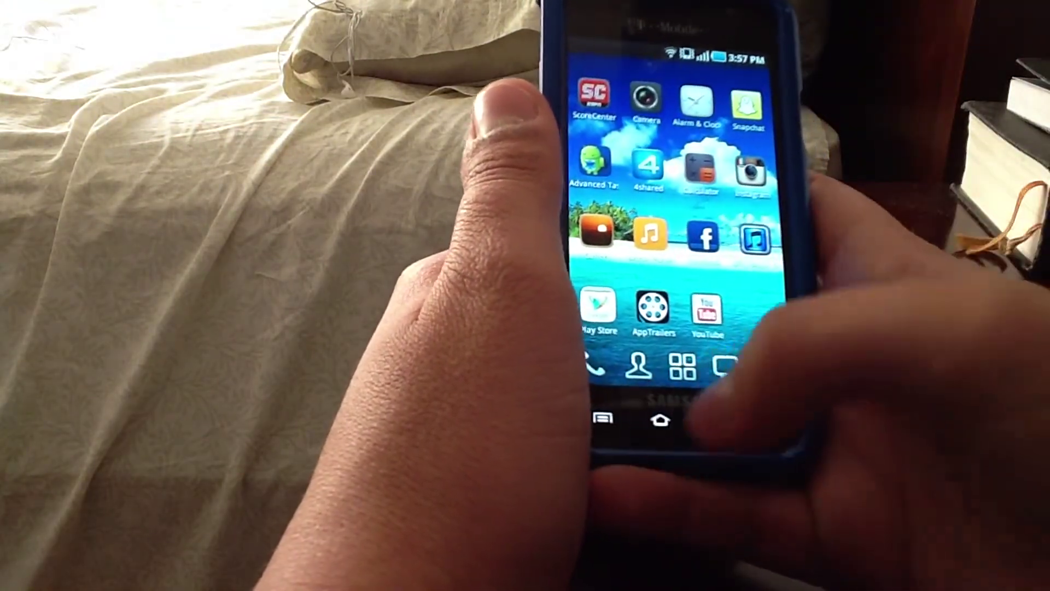
Set the Browser's Enable plug-ins option to On demand, then back out to the page.
{"action": "left_click", "coordinate": [759, 363]}
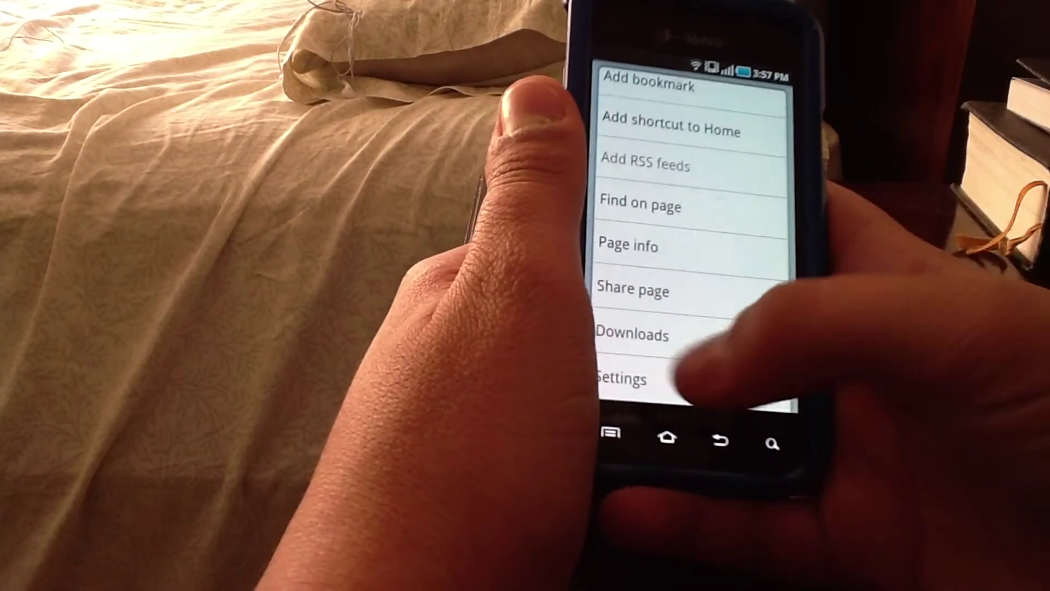
{"action": "left_click", "coordinate": [657, 390]}
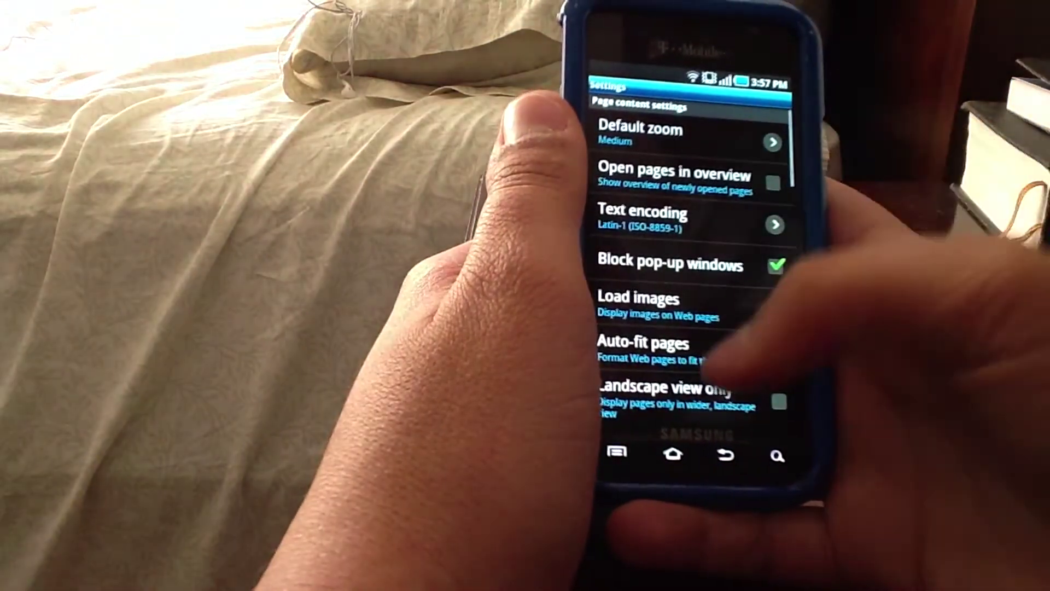
{"action": "scroll", "coordinate": [698, 270], "scroll_direction": "down", "scroll_amount": 2}
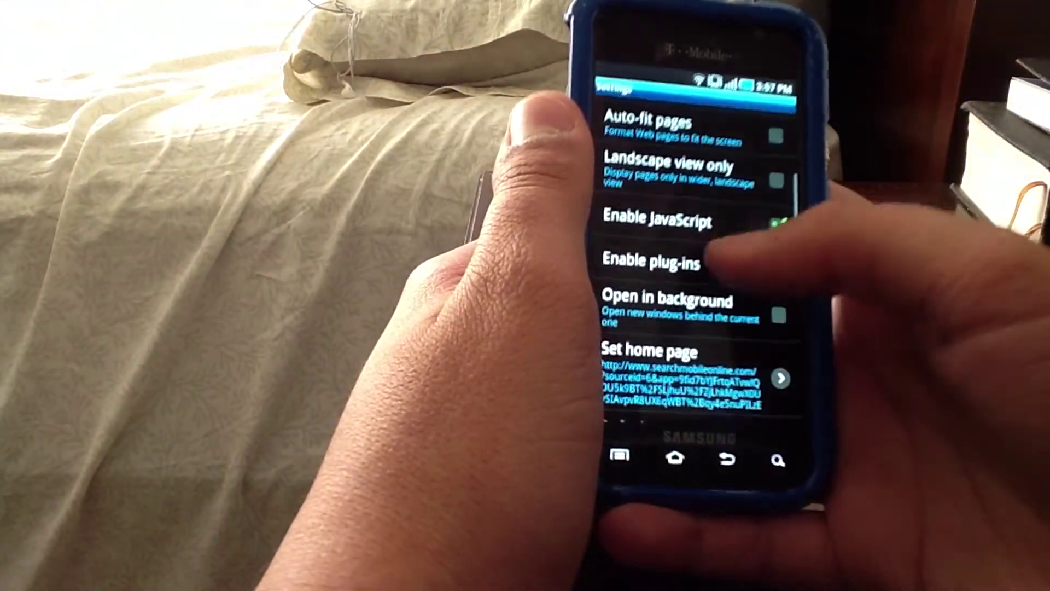
{"action": "left_click", "coordinate": [656, 262]}
{"action": "left_click", "coordinate": [698, 250]}
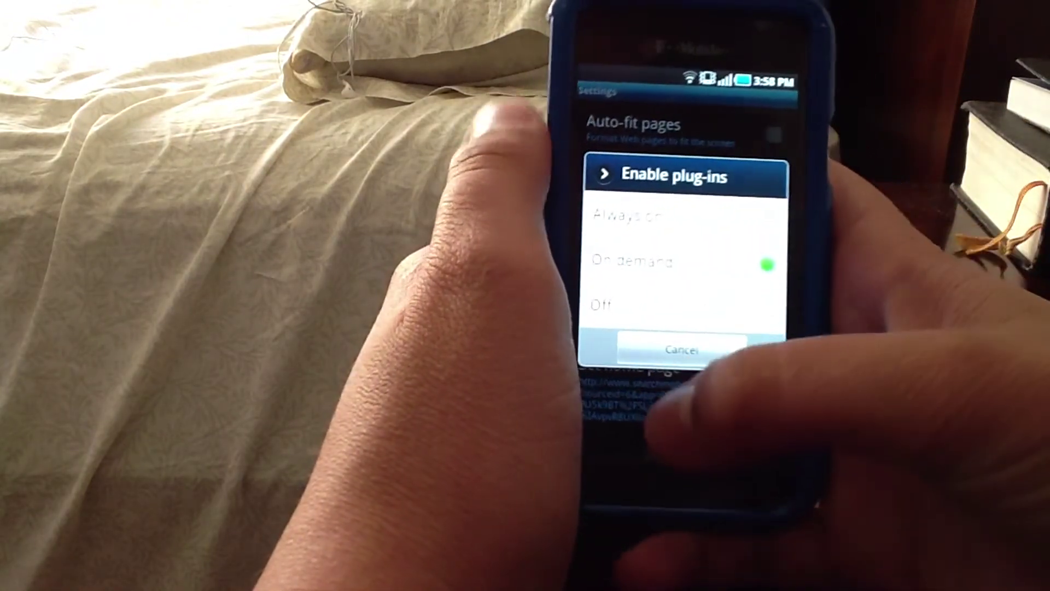
{"action": "key", "text": "Escape"}
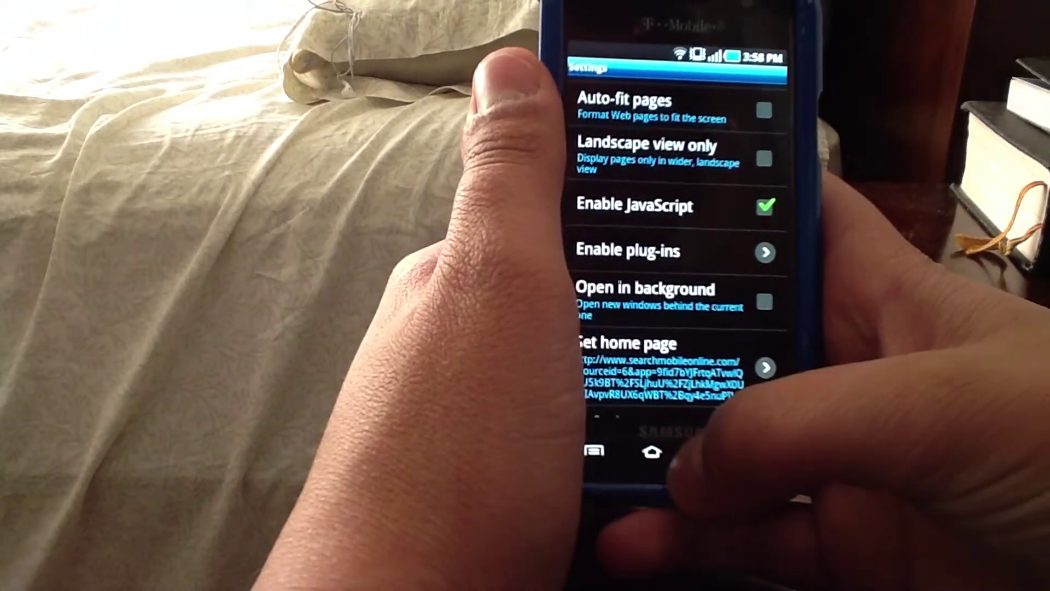
{"action": "key", "text": "Escape"}
{"action": "scroll", "coordinate": [689, 271], "scroll_direction": "down", "scroll_amount": 2}
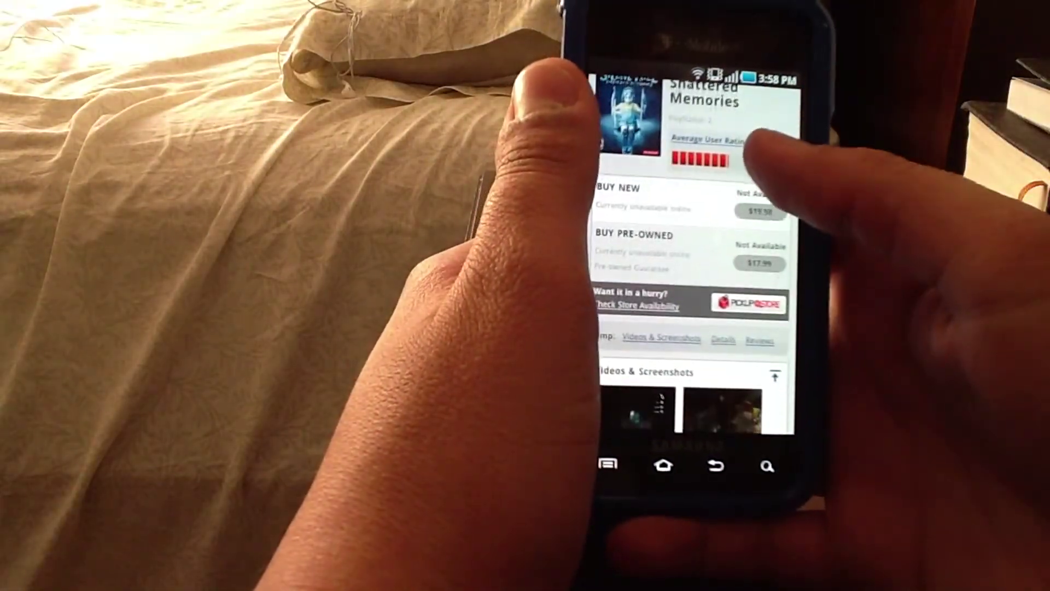
{"action": "scroll", "coordinate": [680, 247], "scroll_direction": "up", "scroll_amount": 2}
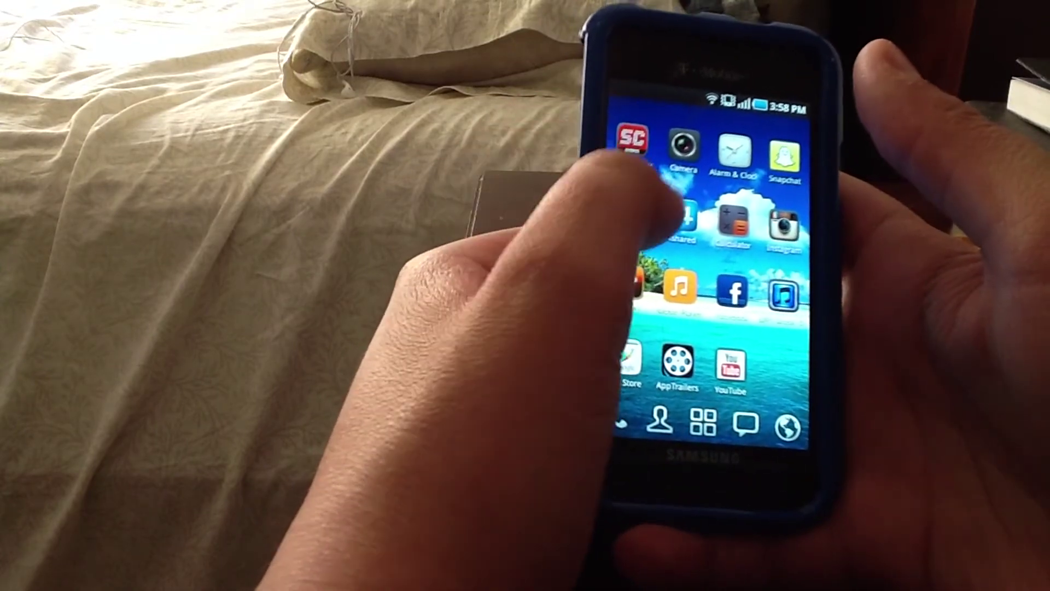
Launch Advanced Task Killer to see the running apps list.
{"action": "left_click", "coordinate": [626, 210]}
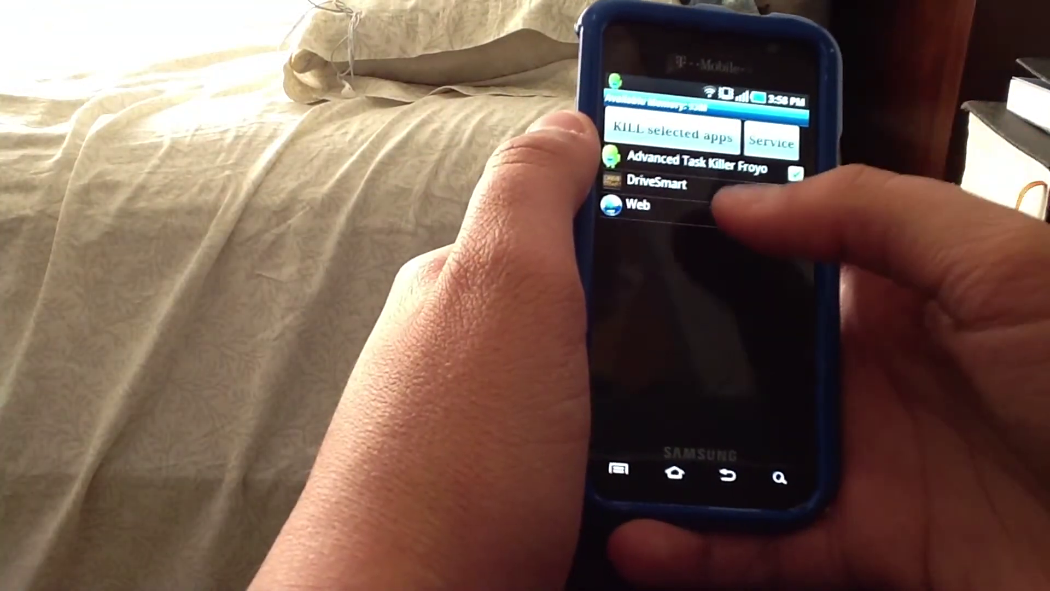